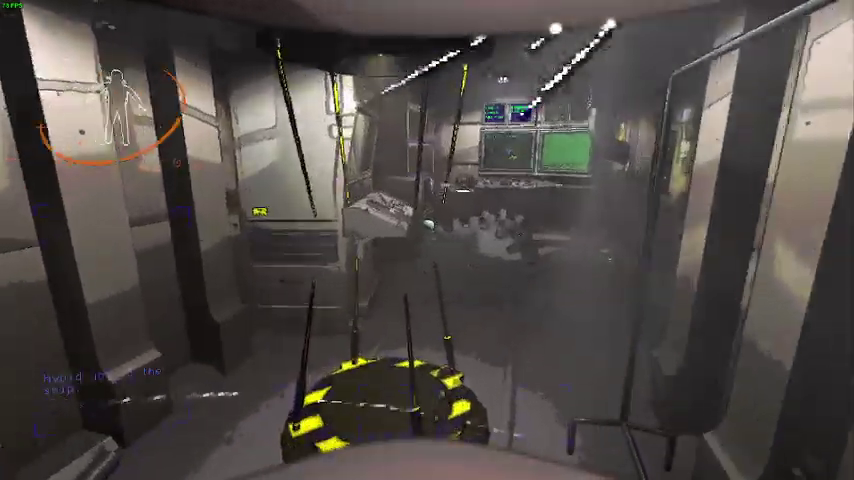
pyautogui.press('w')
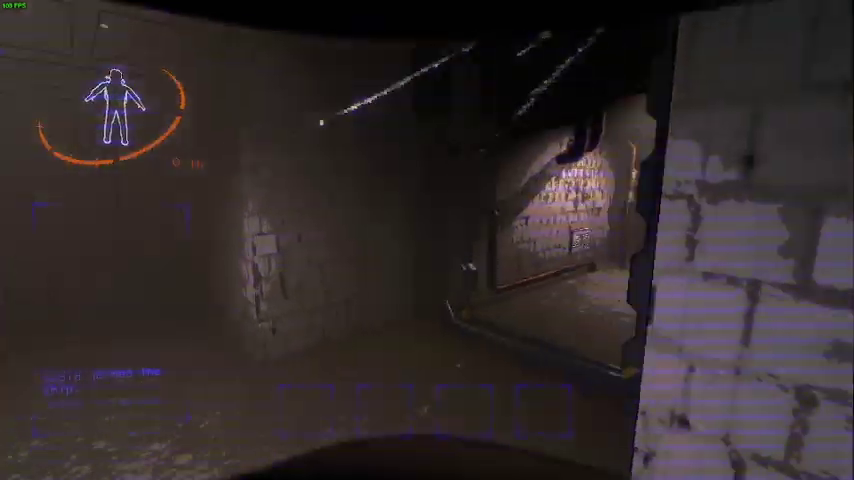
pyautogui.press('w')
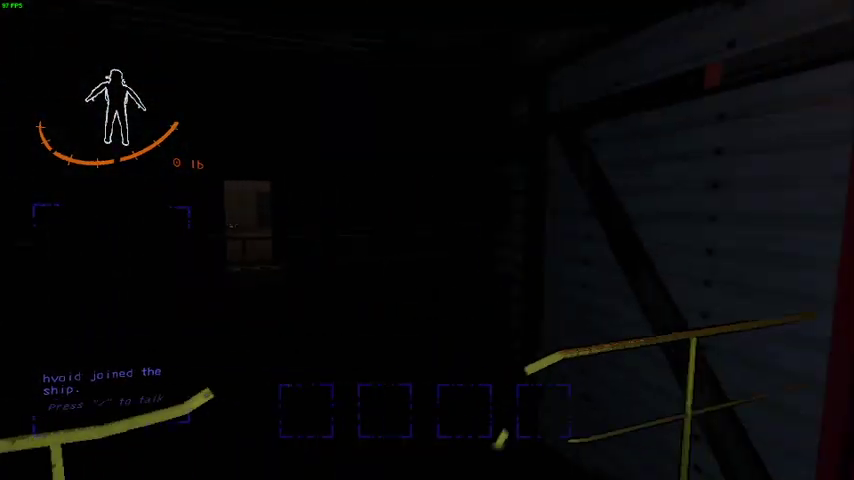
pyautogui.press('w')
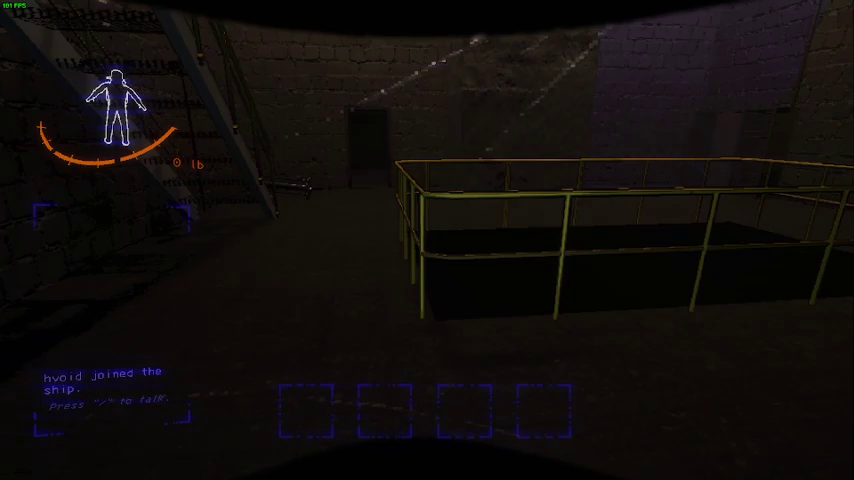
pyautogui.press('w')
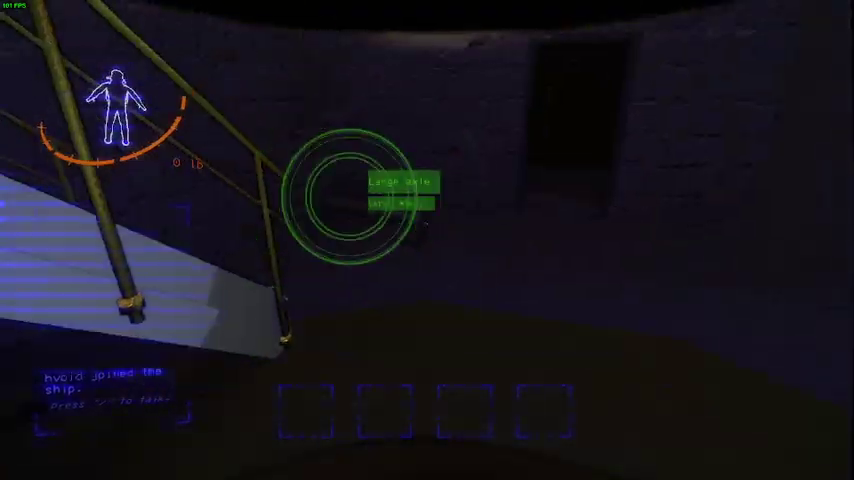
pyautogui.press('e')
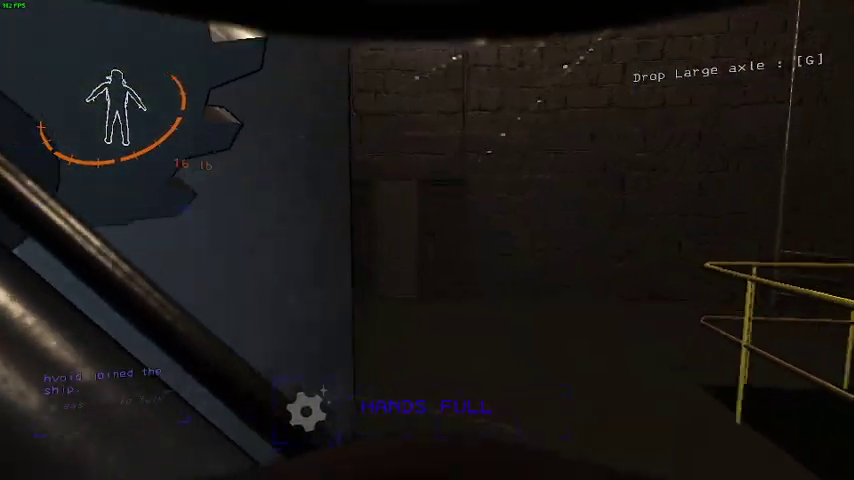
pyautogui.rightClick(427, 240)
pyautogui.press('e')
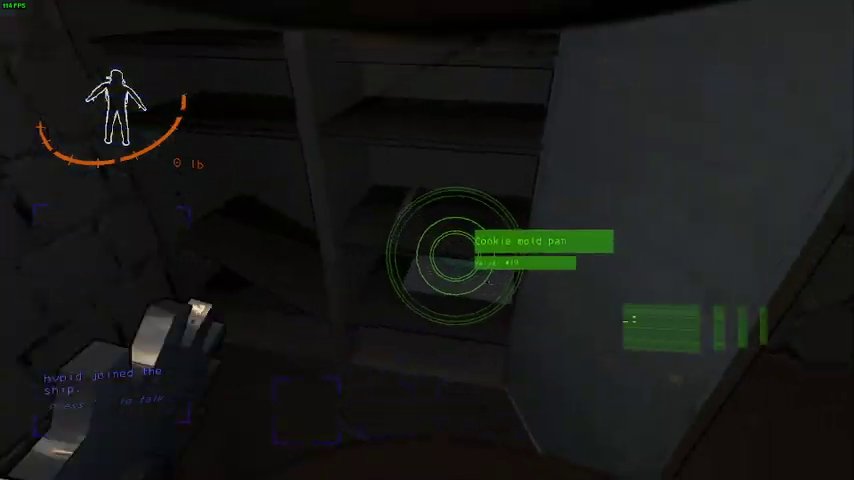
pyautogui.scroll(-1, 427, 240)
pyautogui.press('e')
pyautogui.press('g')
pyautogui.rightClick(427, 240)
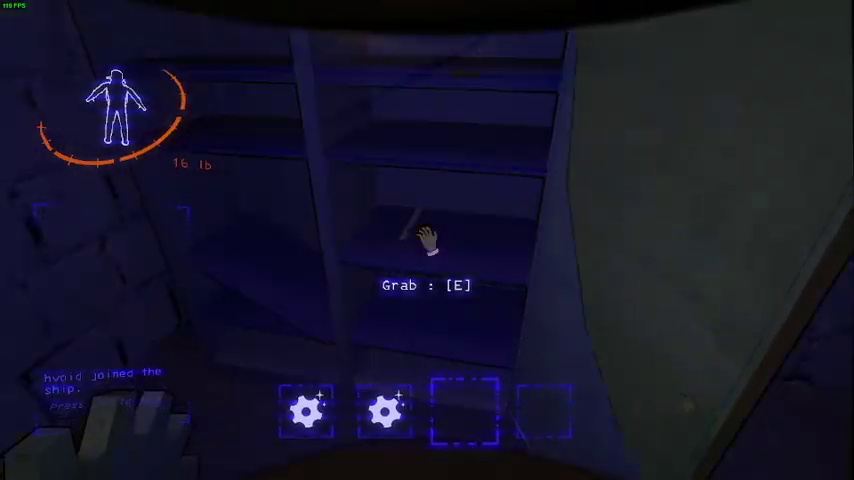
pyautogui.press('e')
pyautogui.scroll(1, 427, 240)
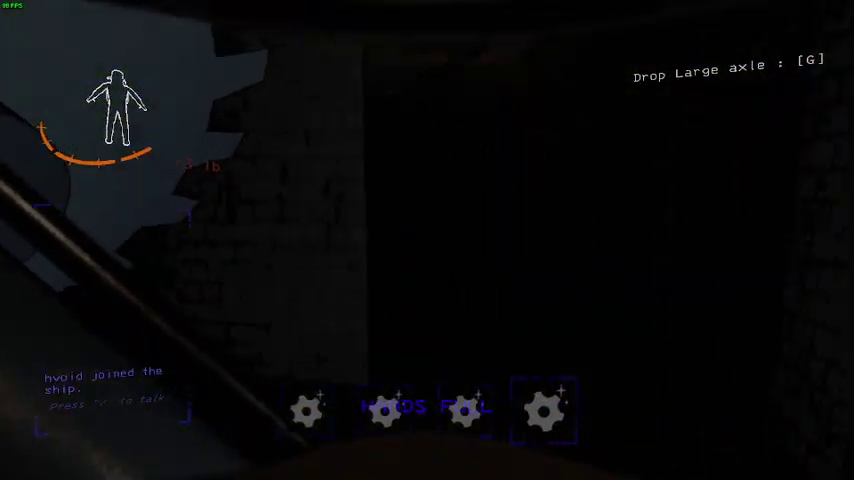
pyautogui.rightClick(427, 240)
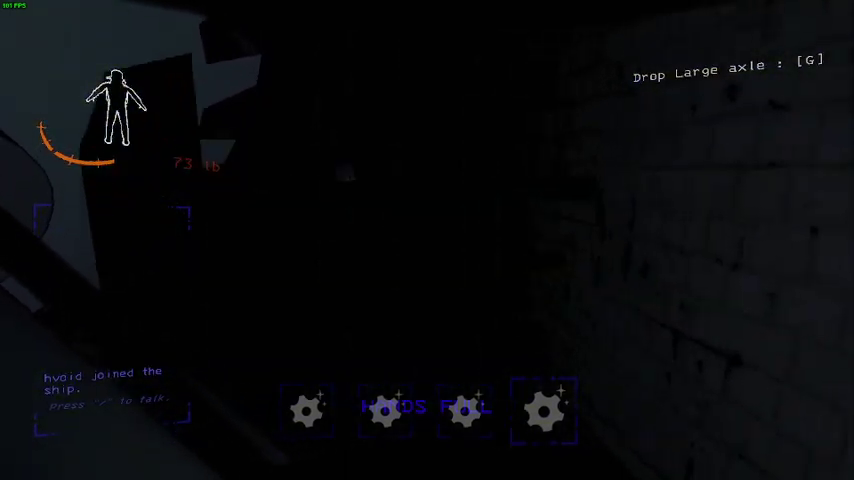
pyautogui.rightClick(427, 240)
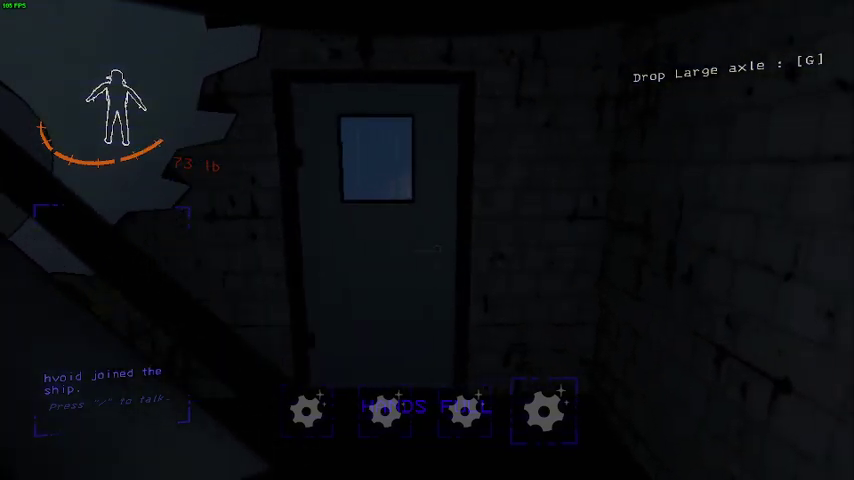
pyautogui.press('e')
pyautogui.rightClick(427, 240)
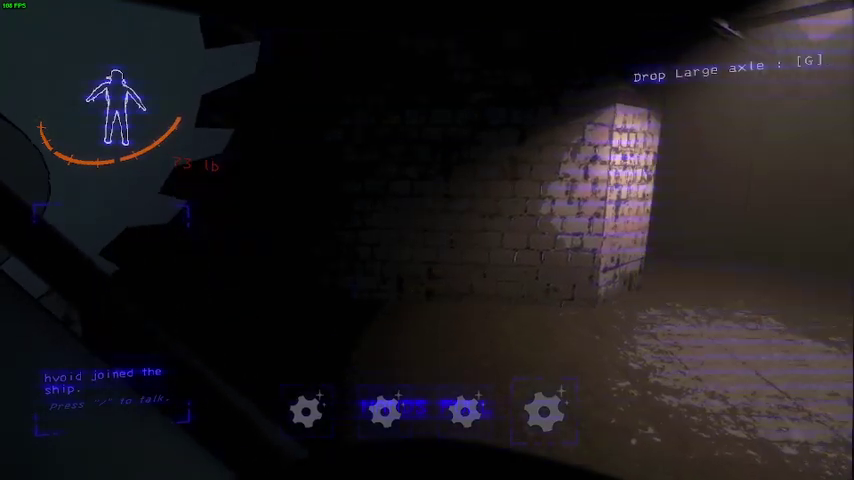
pyautogui.rightClick(427, 240)
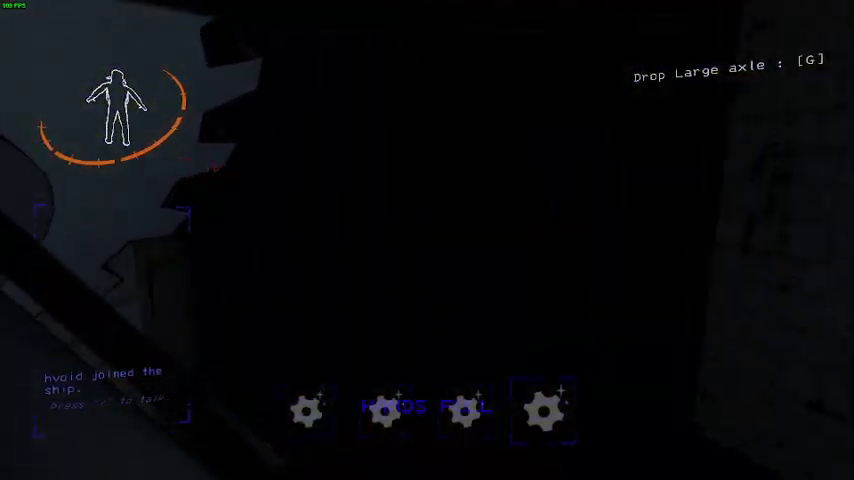
pyautogui.rightClick(427, 240)
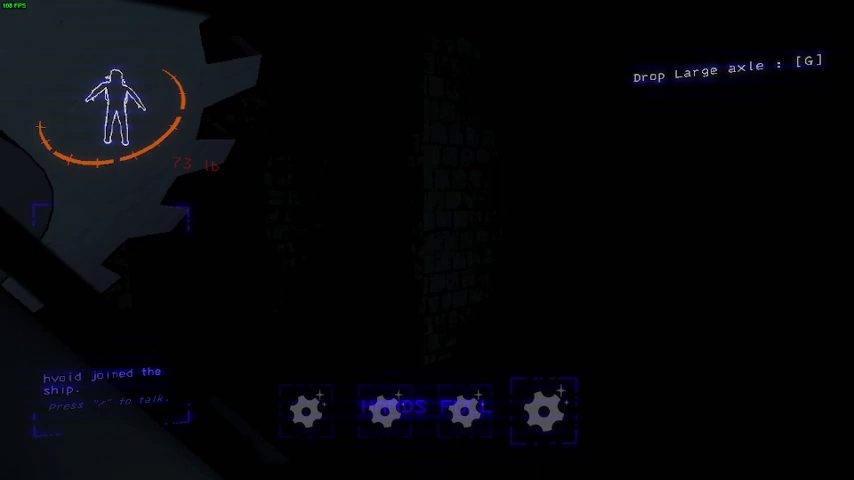
pyautogui.rightClick(427, 240)
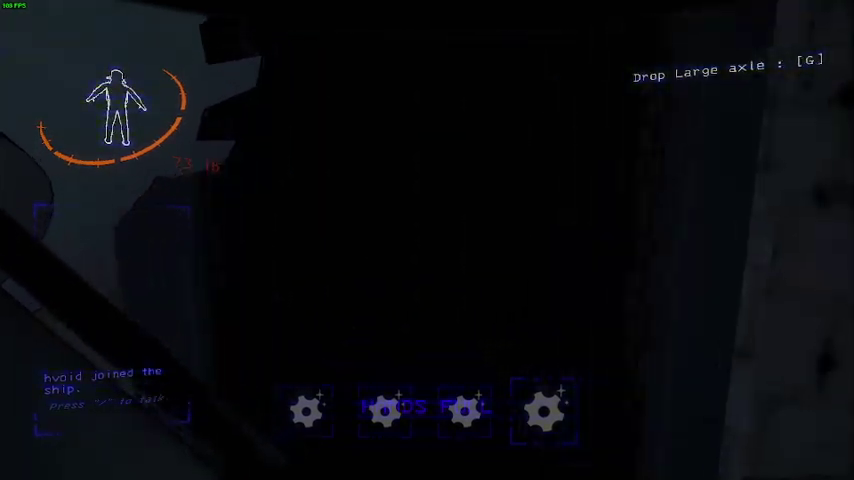
pyautogui.rightClick(427, 240)
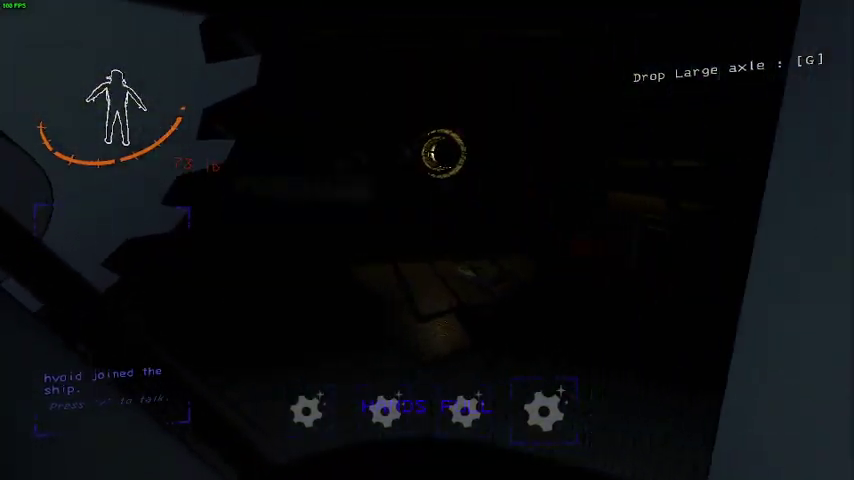
pyautogui.rightClick(427, 240)
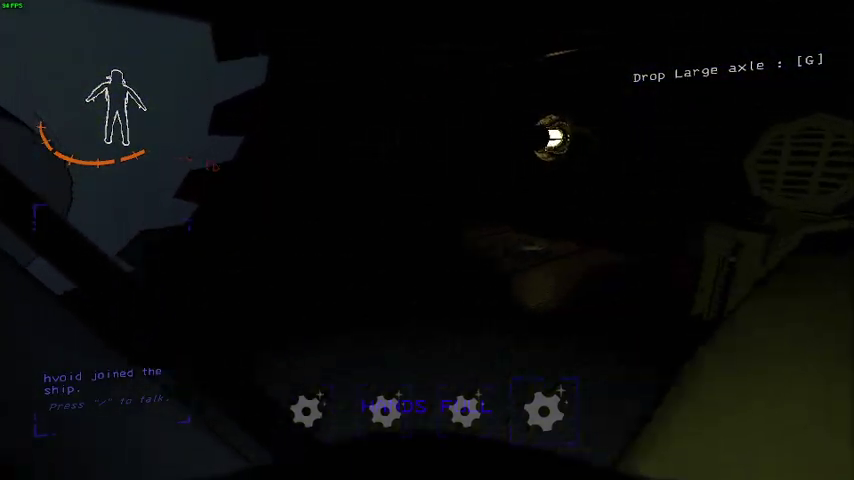
pyautogui.rightClick(427, 240)
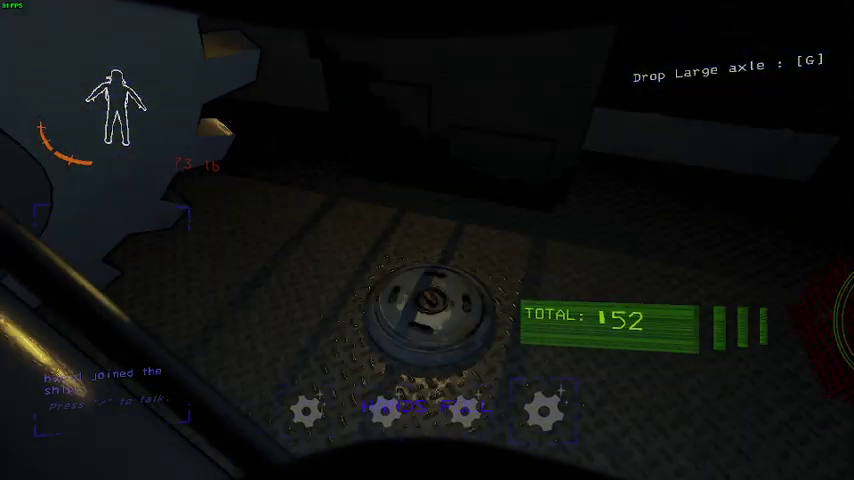
pyautogui.press('e')
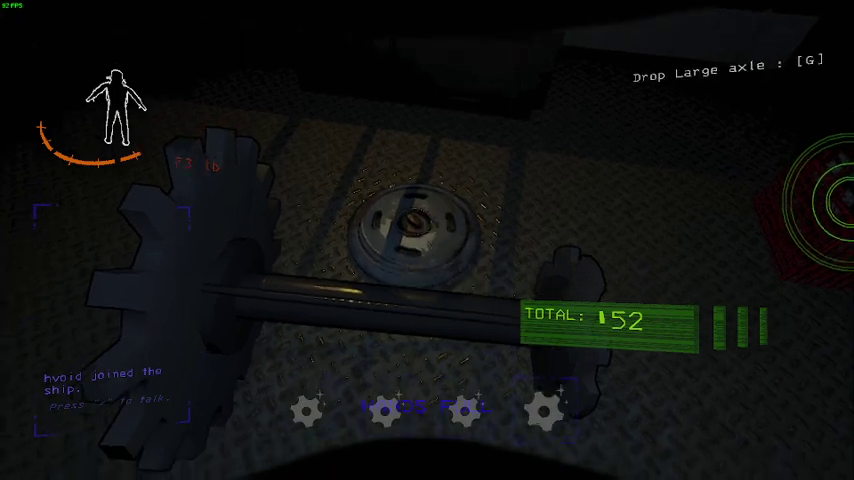
pyautogui.press('w')
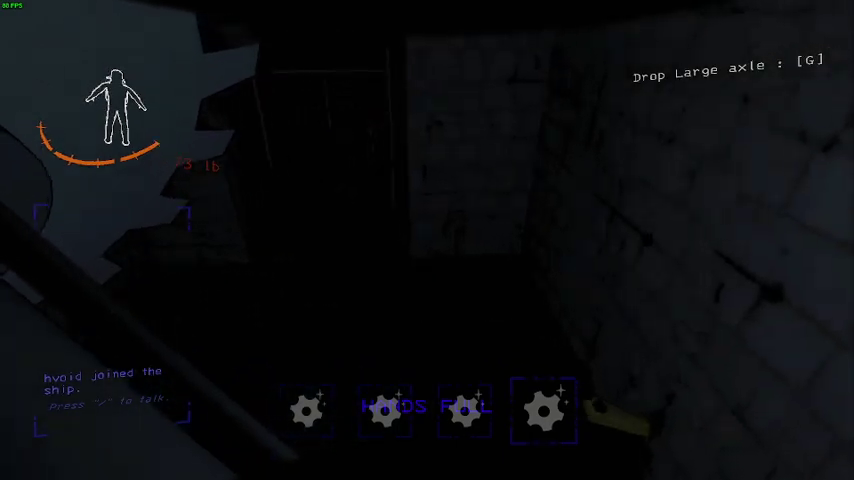
pyautogui.rightClick(427, 240)
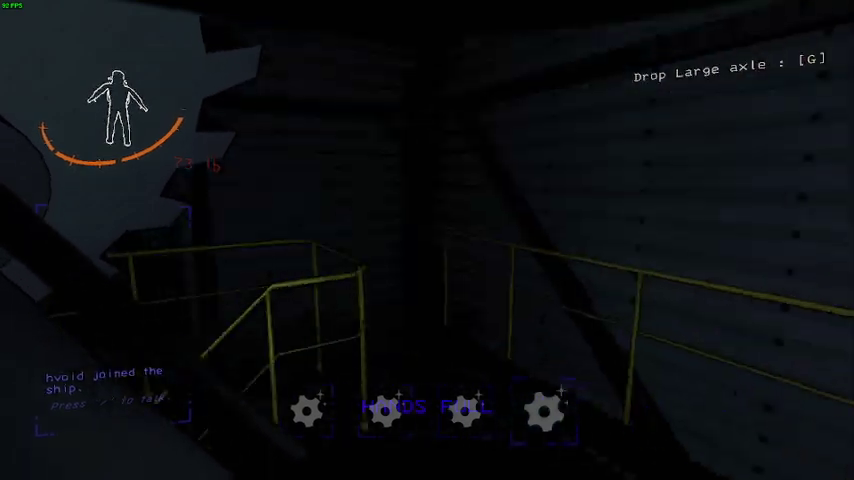
pyautogui.rightClick(427, 240)
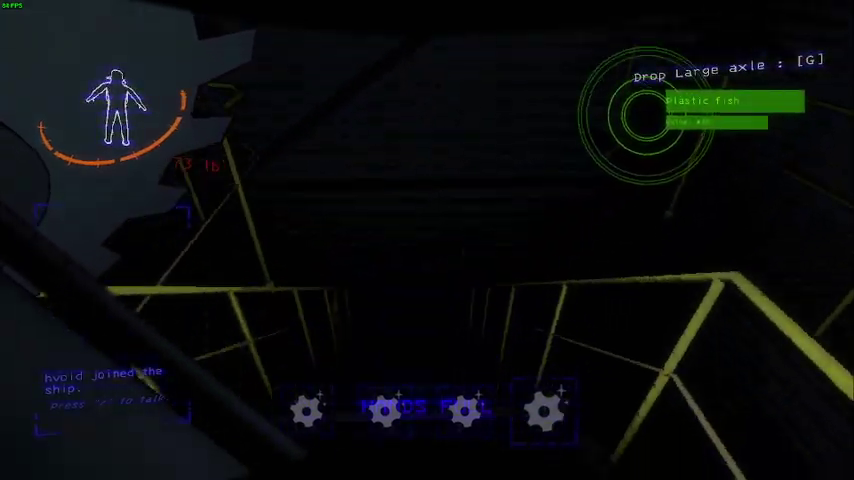